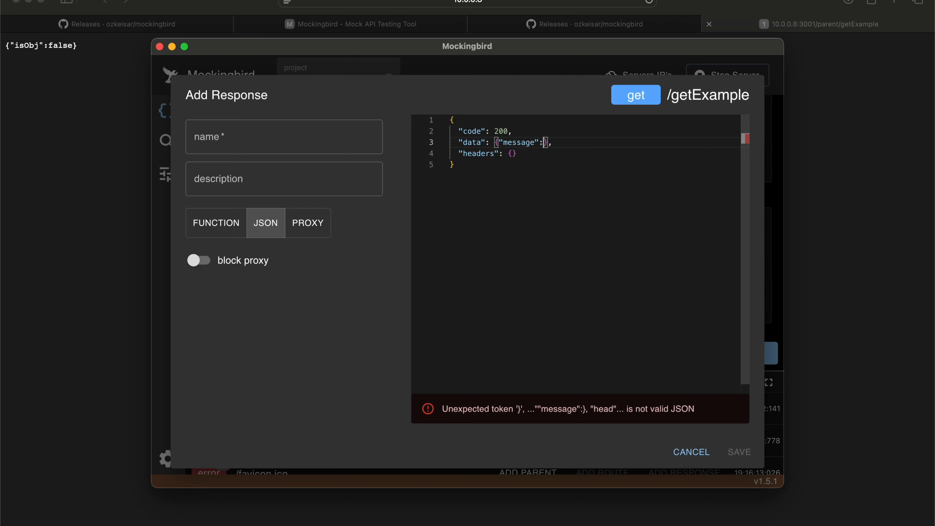
Step: Save the new /getExample JSON response as "test" with the message "hello world" and open the route's URL
{"action": "left_click", "coordinate": [283, 137]}
{"action": "type", "text": "test"}
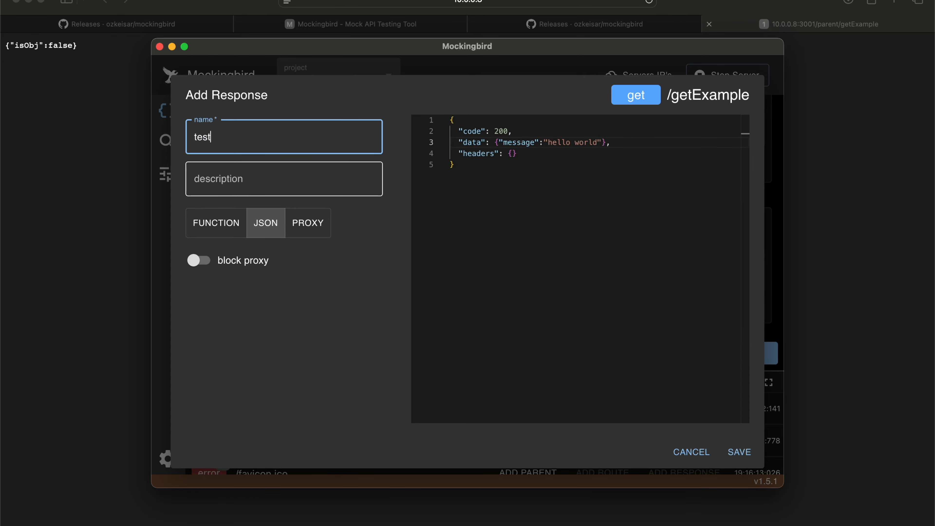
{"action": "left_click", "coordinate": [740, 451]}
{"action": "scroll", "coordinate": [423, 229], "scroll_direction": "up", "scroll_amount": 10}
{"action": "left_click", "coordinate": [413, 163]}
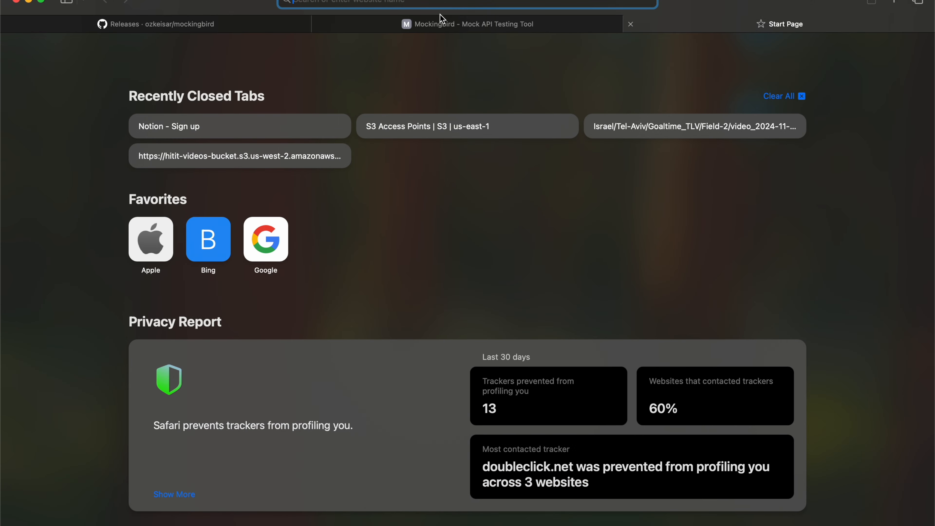
Step: Open the mockingbird-dev.com website and go to its Mockingbird download page
{"action": "type", "text": "mockingbird-dev.com"}
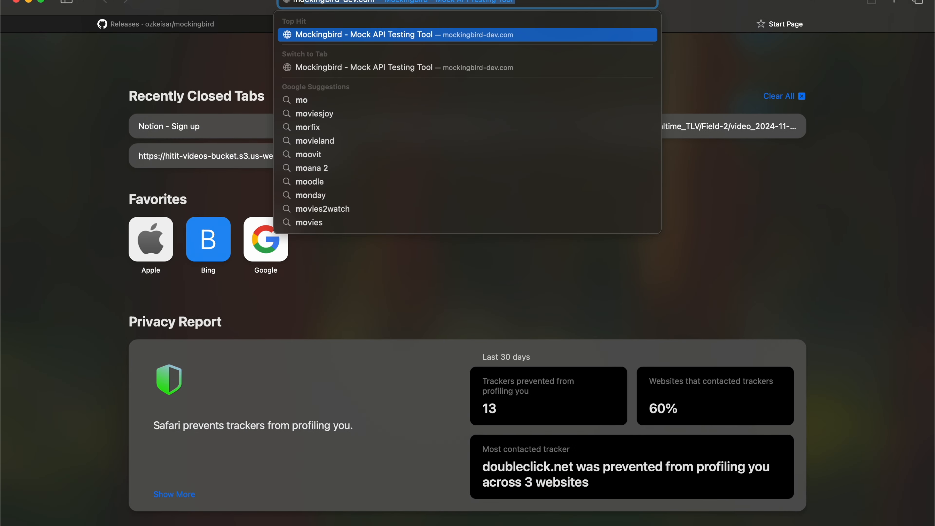
{"action": "key", "text": "Return"}
{"action": "left_click", "coordinate": [464, 295]}
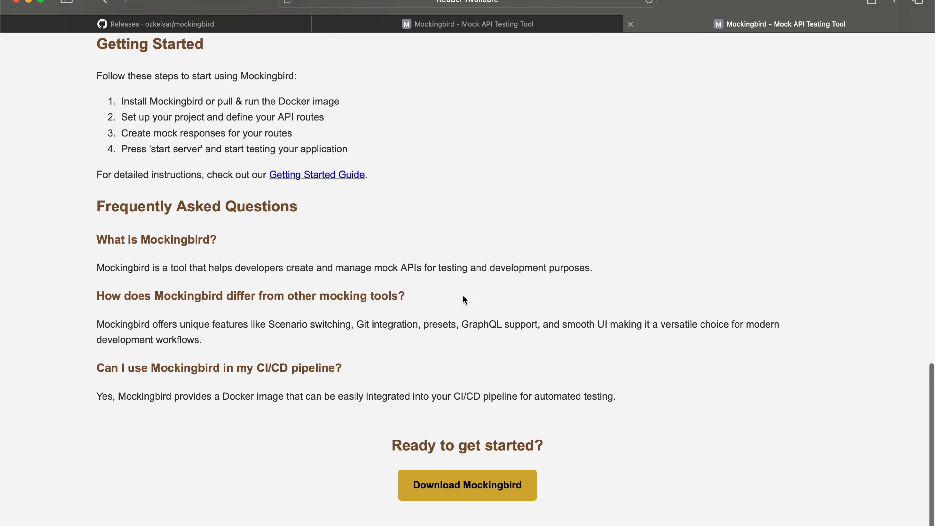
{"action": "left_click", "coordinate": [461, 489]}
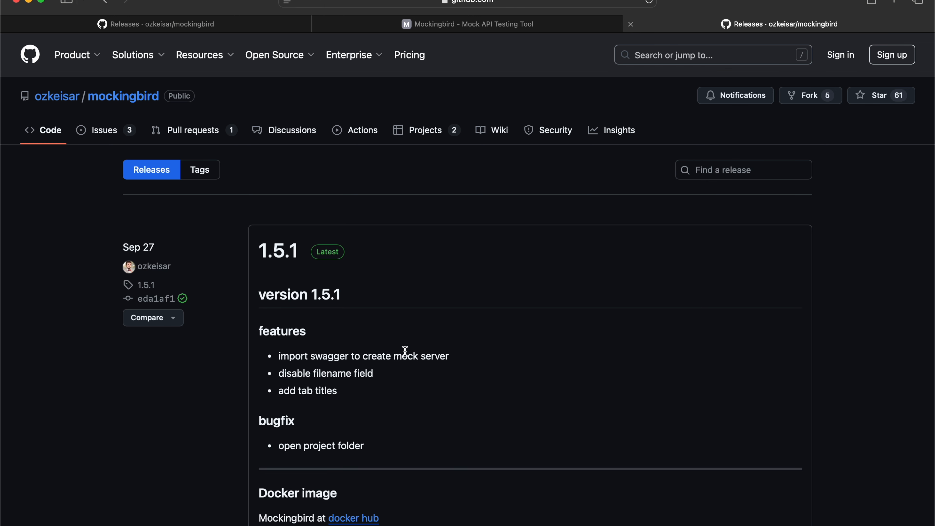
Step: Download Mockingbird-1.5.1.dmg from the assets of release 1.5.1
{"action": "scroll", "coordinate": [405, 351], "scroll_direction": "down", "scroll_amount": 1}
{"action": "scroll", "coordinate": [405, 351], "scroll_direction": "down", "scroll_amount": 2}
{"action": "scroll", "coordinate": [407, 355], "scroll_direction": "down", "scroll_amount": 8}
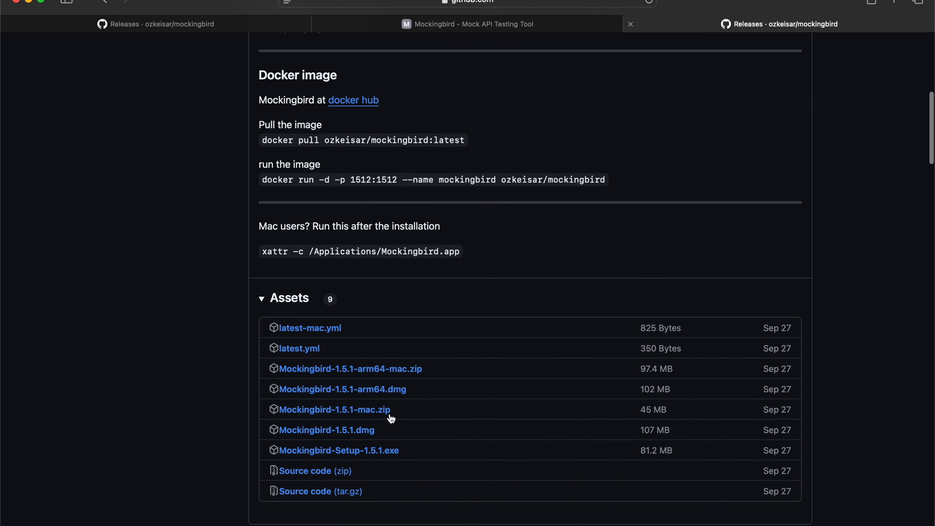
{"action": "left_click", "coordinate": [360, 434]}
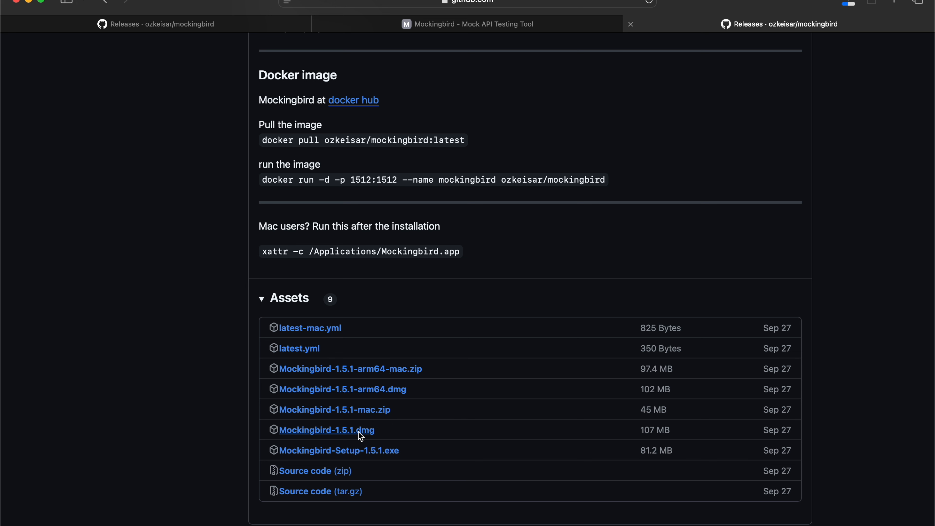
Step: Open the downloaded disk image, install Mockingbird into the Applications folder and close the installer window
{"action": "left_click", "coordinate": [852, 2]}
{"action": "double_click", "coordinate": [804, 60]}
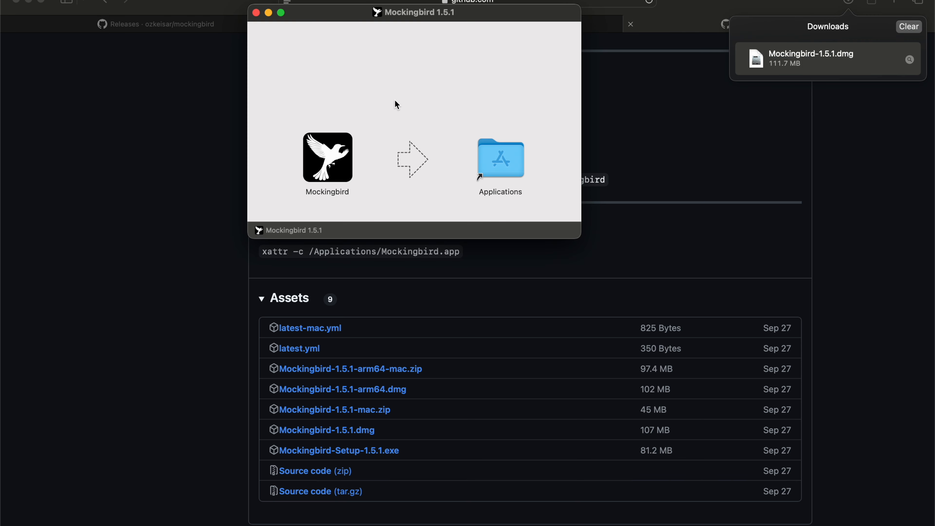
{"action": "left_click_drag", "start_coordinate": [339, 160], "coordinate": [505, 152]}
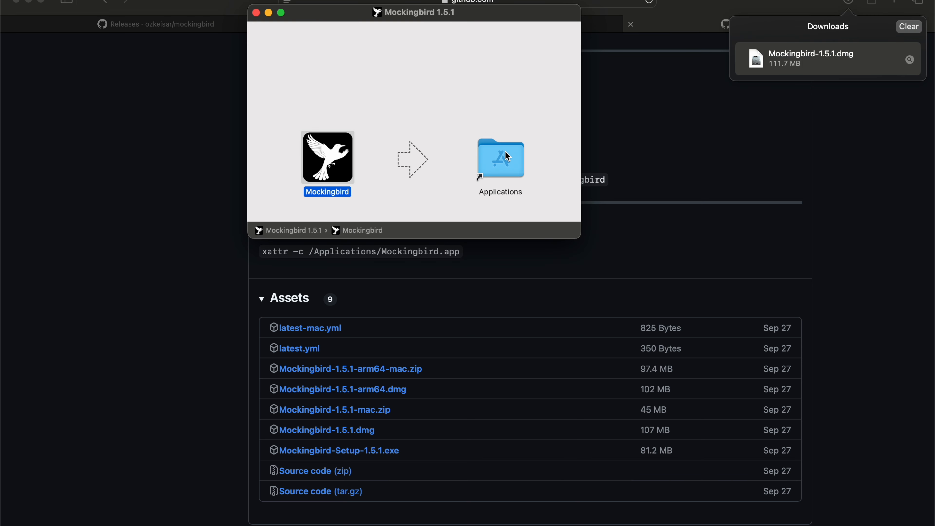
{"action": "left_click", "coordinate": [256, 13]}
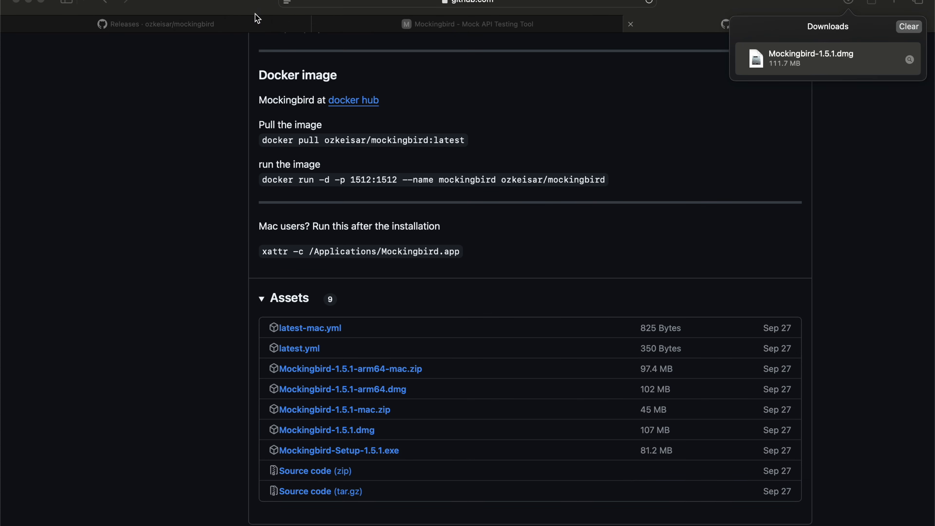
Step: Try to launch the installed Mockingbird app, keeping it out of the Trash
{"action": "key", "text": "super+space"}
{"action": "type", "text": "mock"}
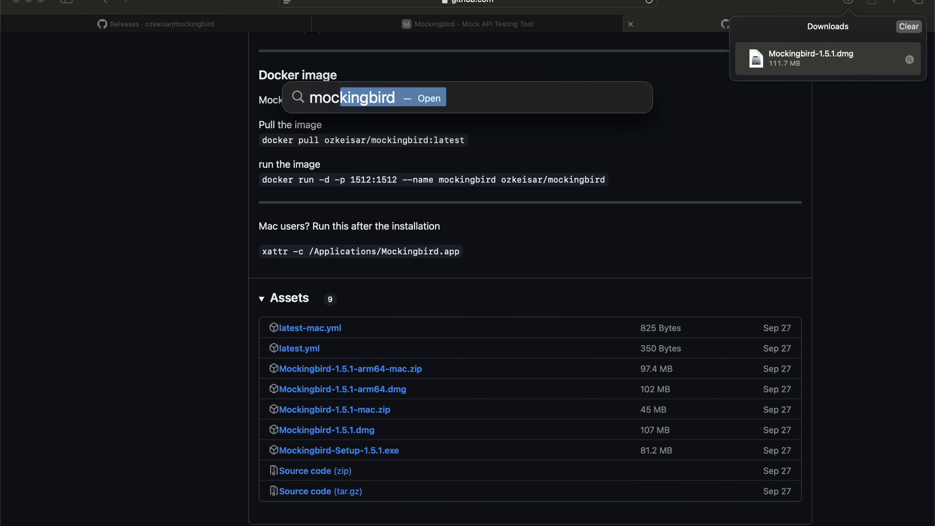
{"action": "key", "text": "Return"}
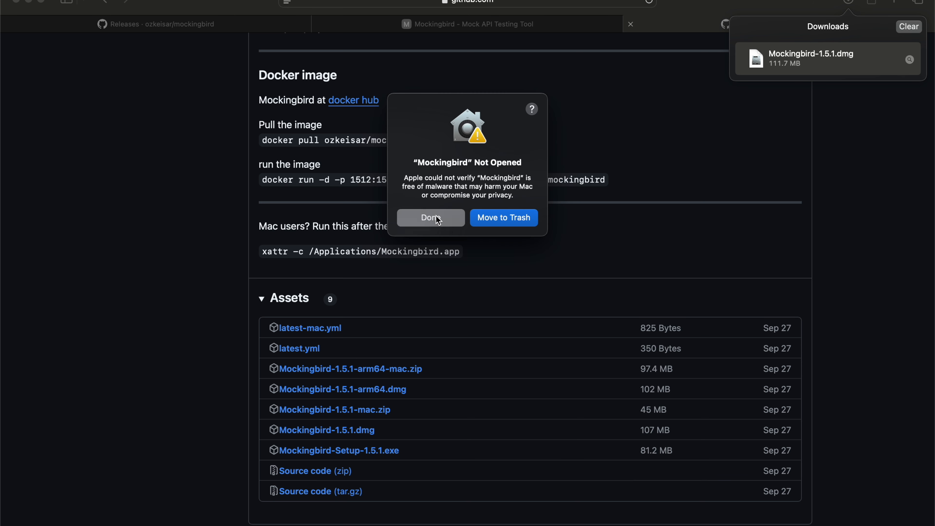
{"action": "left_click", "coordinate": [439, 220]}
Step: Copy the post-installation command for Mac users, run xattr -c /Applications/Mockingbird.app in Terminal, and close the Terminal window
{"action": "triple_click", "coordinate": [396, 251]}
{"action": "left_click", "coordinate": [444, 250]}
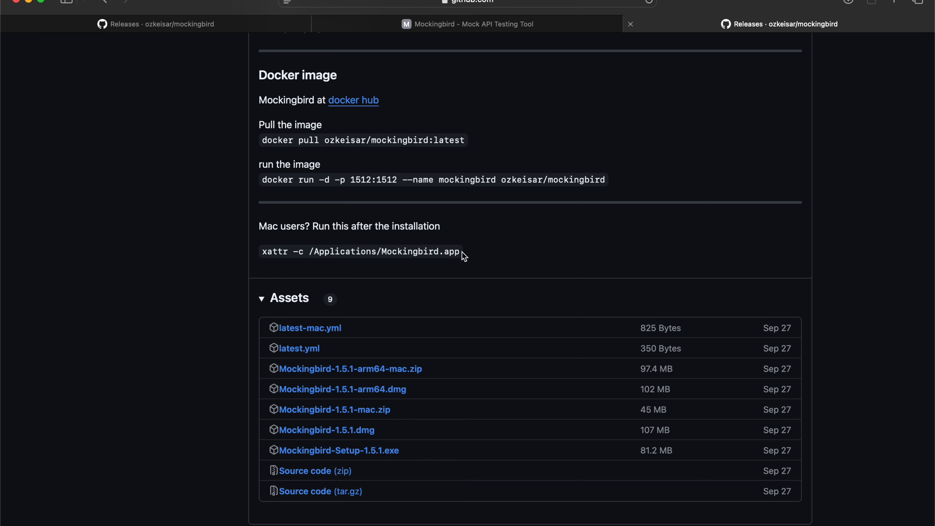
{"action": "triple_click", "coordinate": [265, 254]}
{"action": "key", "text": "super+c"}
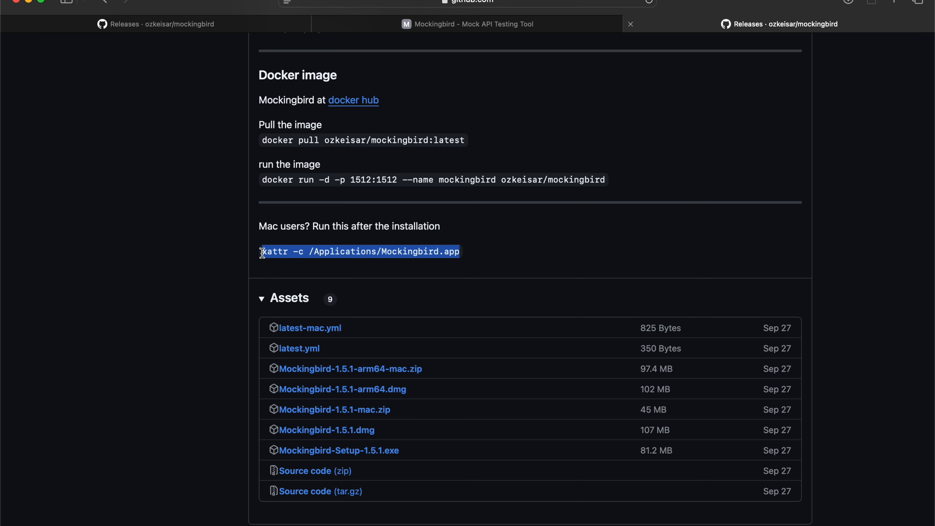
{"action": "key", "text": "super+space"}
{"action": "type", "text": "terminal"}
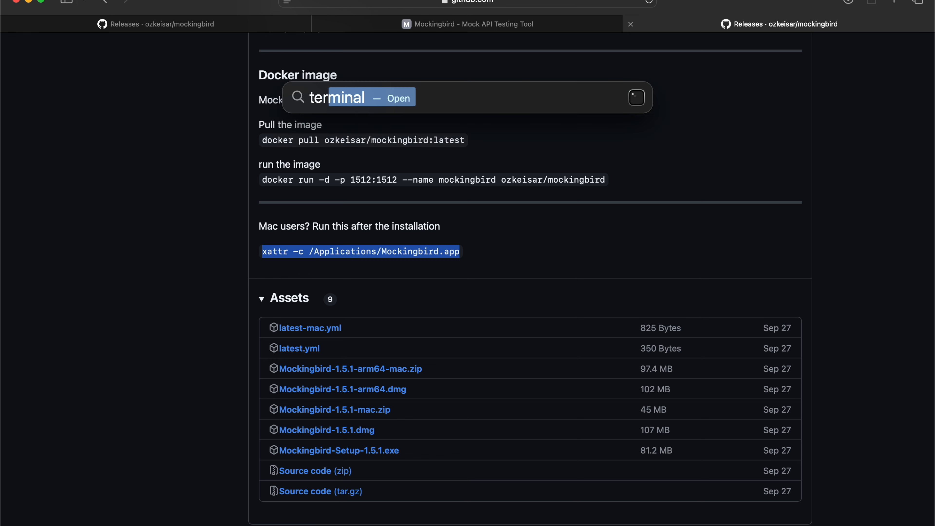
{"action": "key", "text": "Return"}
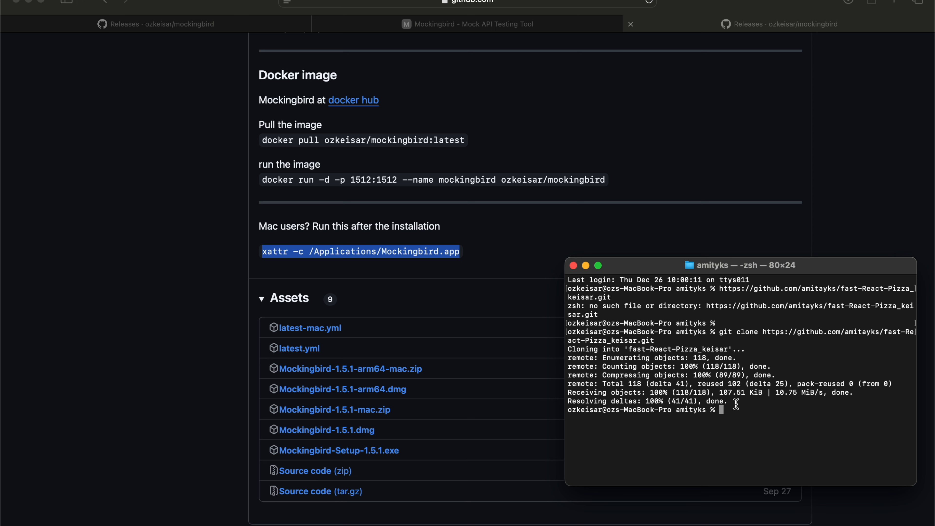
{"action": "key", "text": "Return"}
{"action": "key", "text": "Return"}
{"action": "key", "text": "Return"}
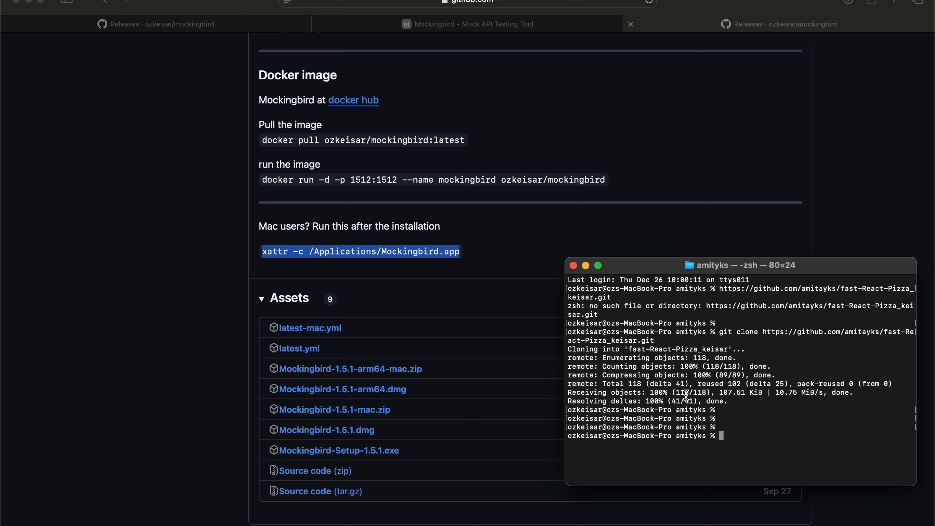
{"action": "key", "text": "super+v"}
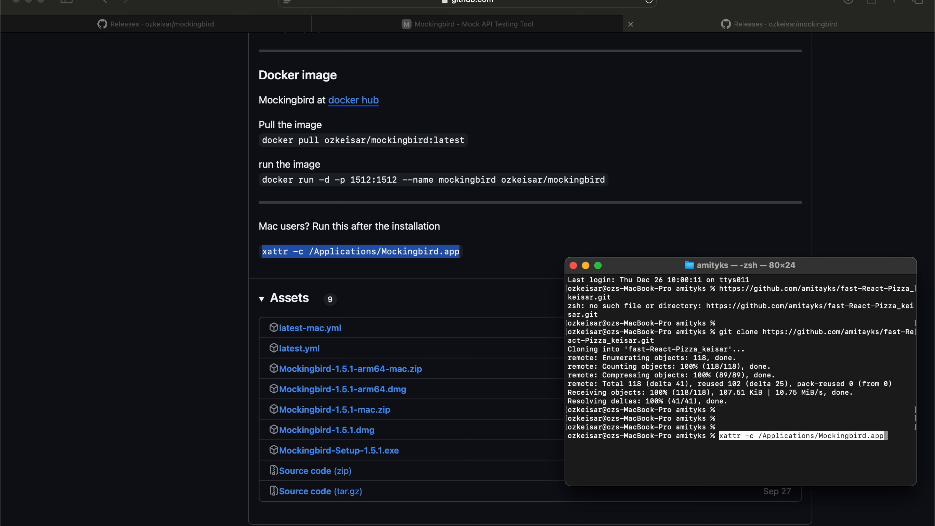
{"action": "left_click", "coordinate": [574, 265]}
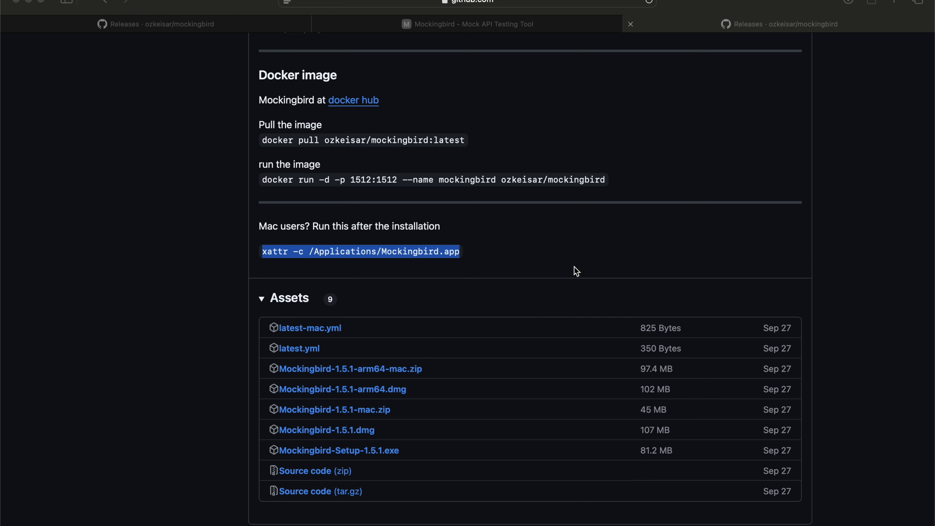
Step: Launch the Mockingbird app through the system search
{"action": "left_click", "coordinate": [478, 242]}
{"action": "key", "text": "super+space"}
{"action": "type", "text": "mo"}
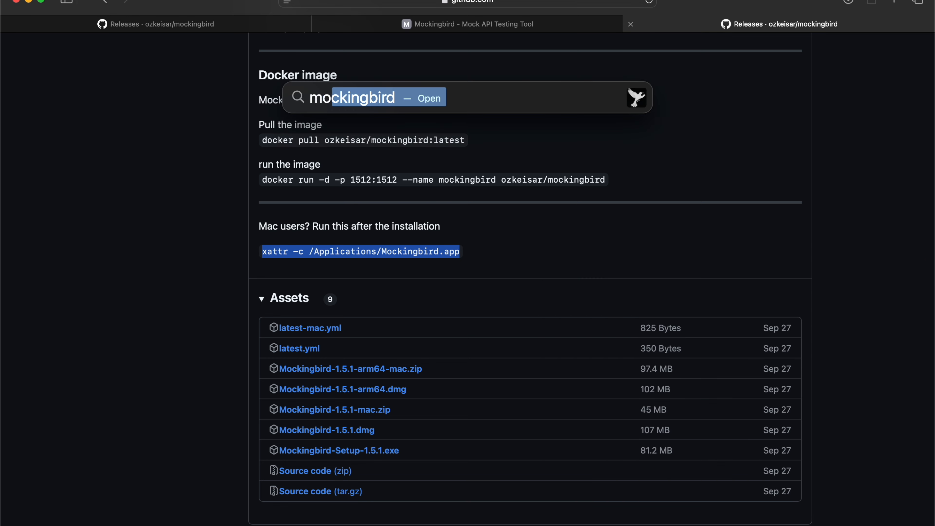
{"action": "key", "text": "Return"}
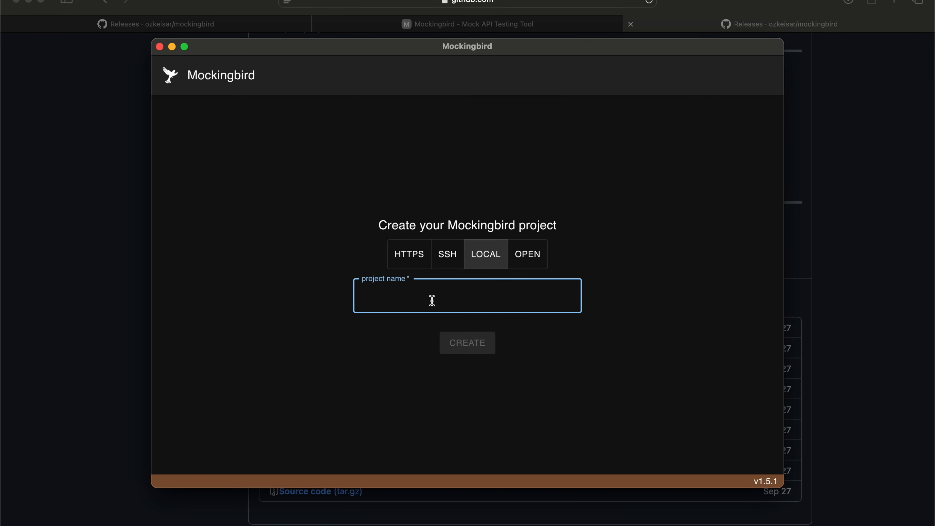
Step: Create a local project named exampleProject and check the list of available projects
{"action": "type", "text": "e"}
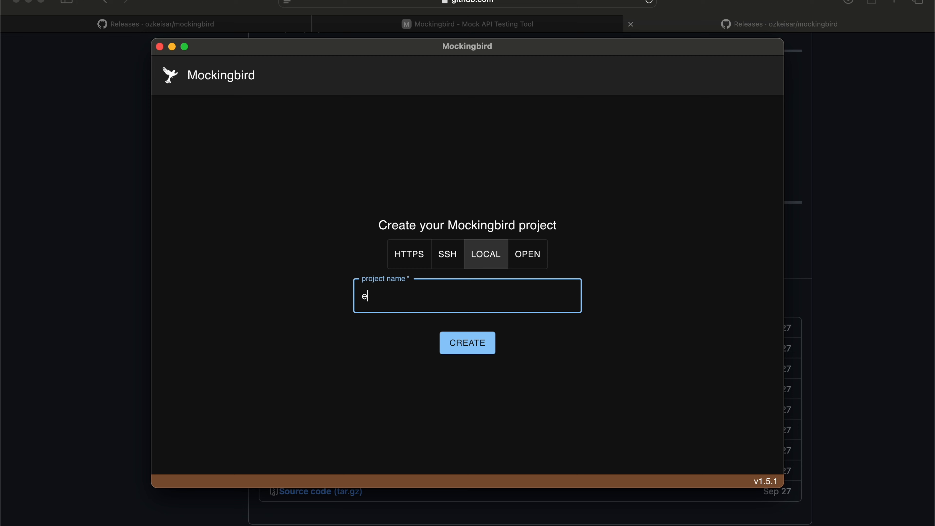
{"action": "type", "text": "xampleProject"}
{"action": "left_click", "coordinate": [465, 342]}
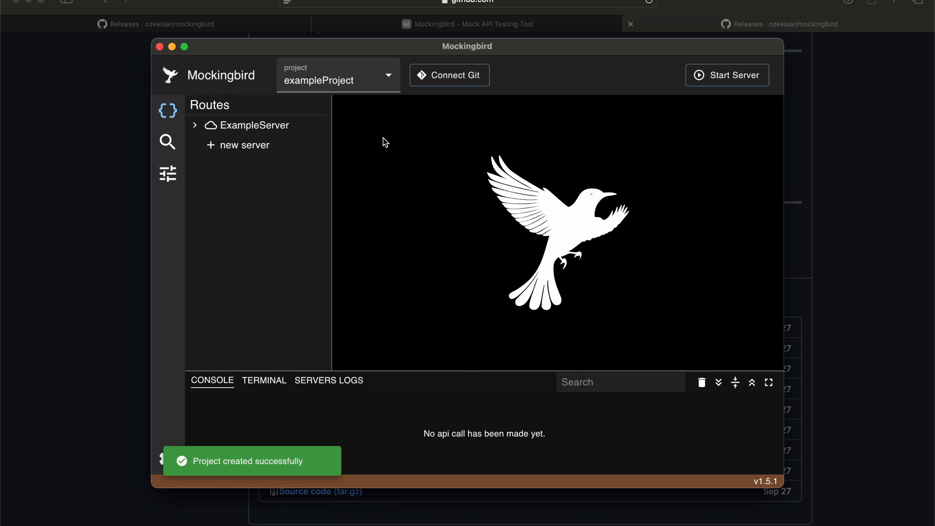
{"action": "left_click", "coordinate": [388, 80]}
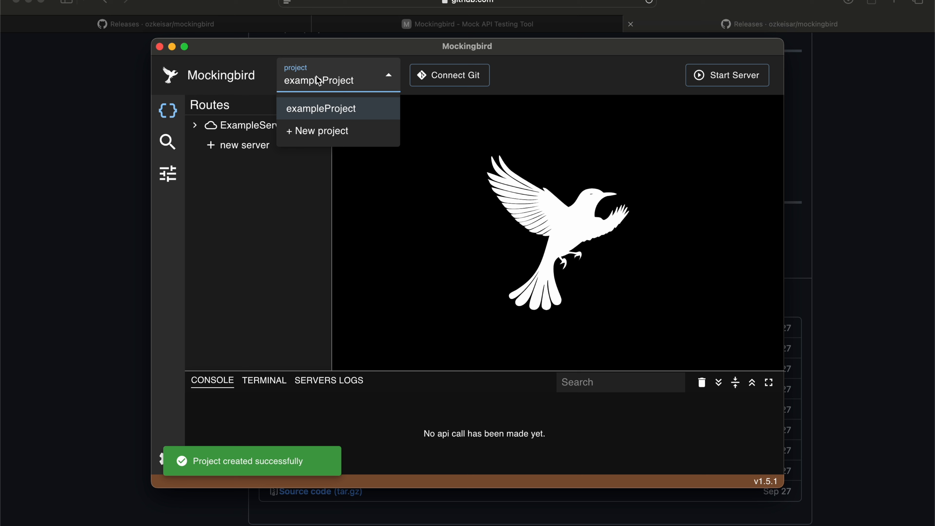
{"action": "left_click", "coordinate": [373, 81]}
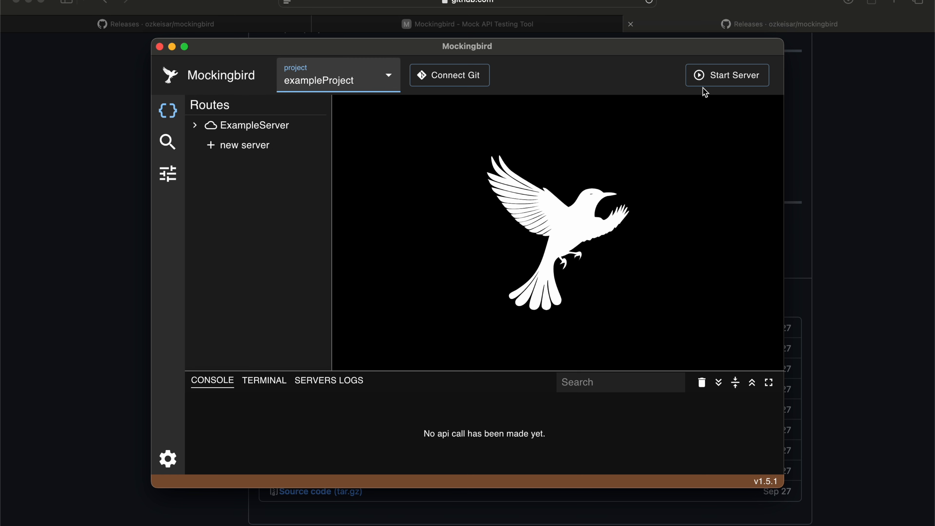
Step: Start the project's mock server and view the server addresses
{"action": "left_click", "coordinate": [702, 75]}
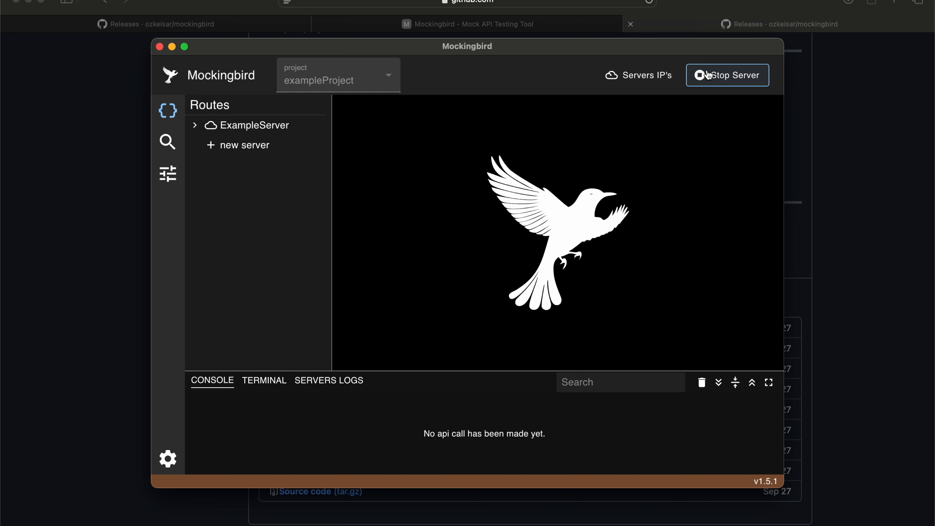
{"action": "left_click", "coordinate": [655, 74]}
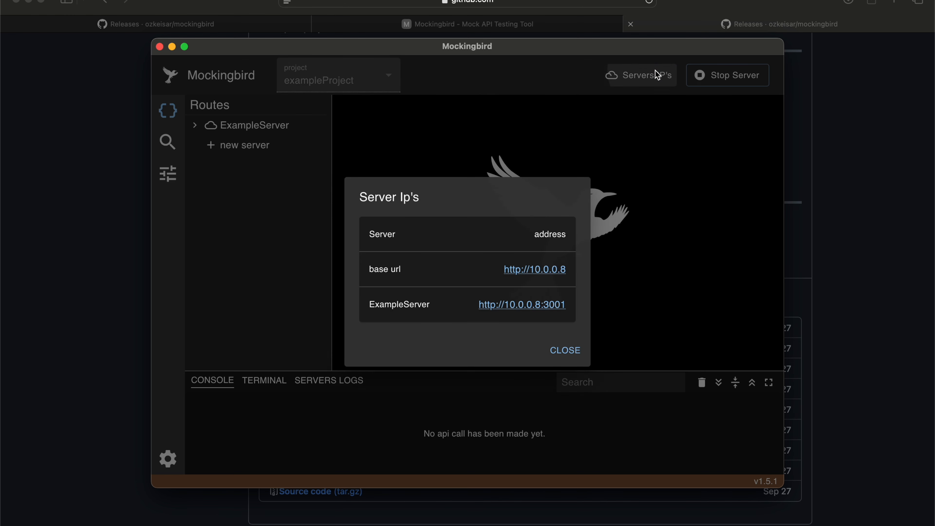
{"action": "left_click", "coordinate": [555, 140]}
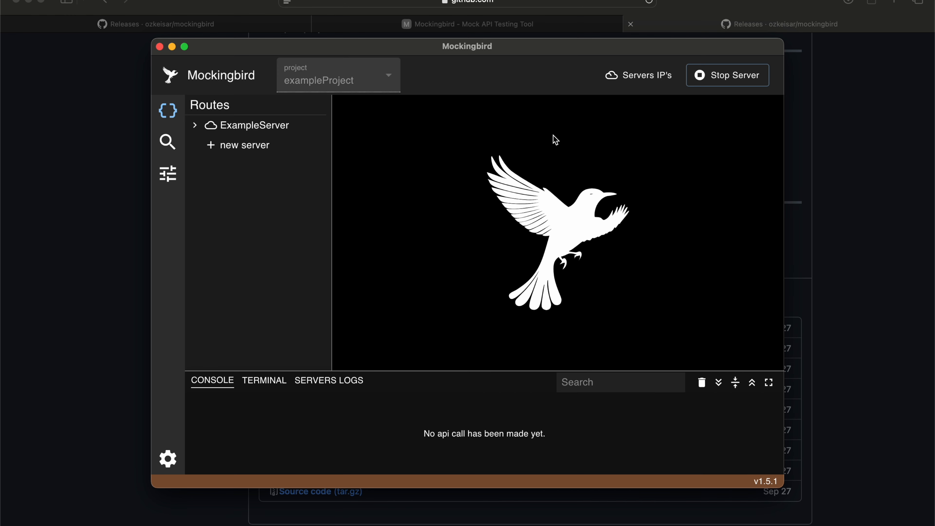
Step: Open the /getExample route under /parent in ExampleServer and visit its URL in the browser
{"action": "left_click", "coordinate": [271, 130]}
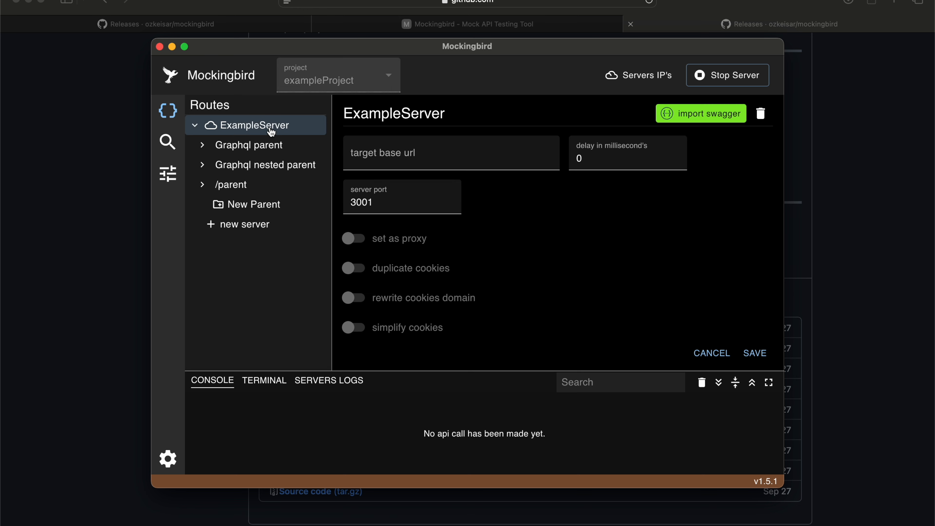
{"action": "left_click", "coordinate": [247, 186]}
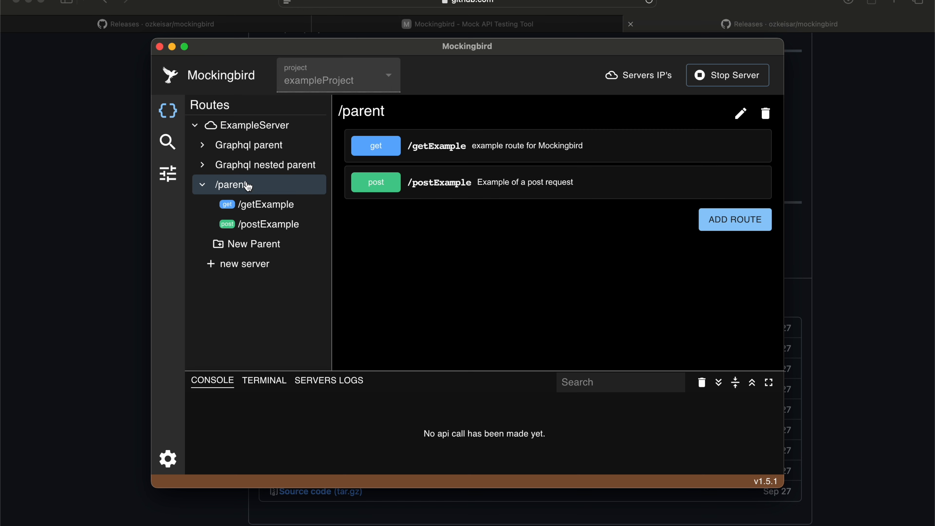
{"action": "left_click", "coordinate": [435, 158]}
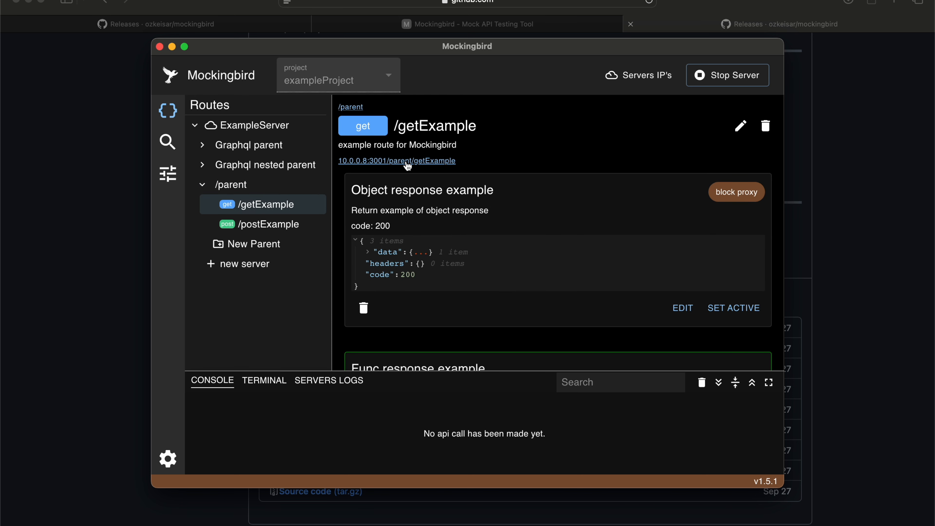
{"action": "left_click", "coordinate": [424, 161]}
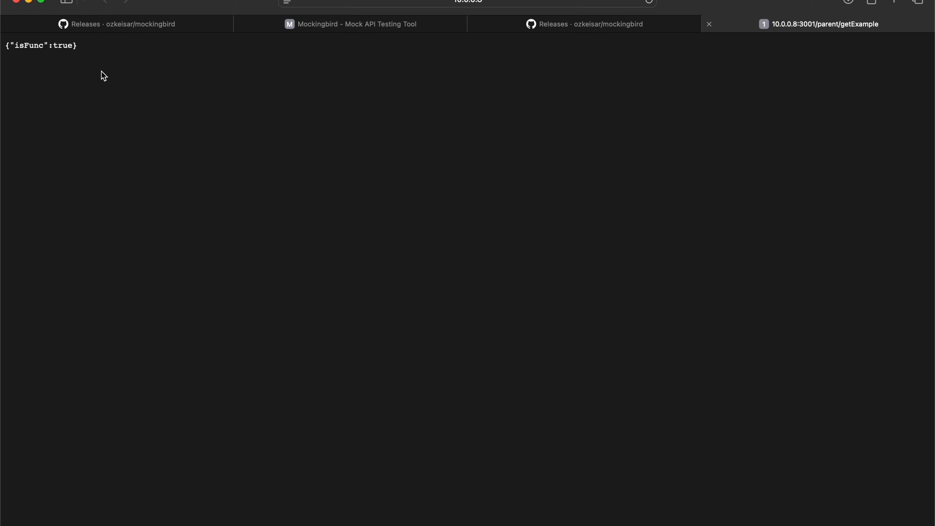
Step: Switch back to Mockingbird, make Object response example the active response of /getExample, and reopen the route's URL
{"action": "key", "text": "super+Tab"}
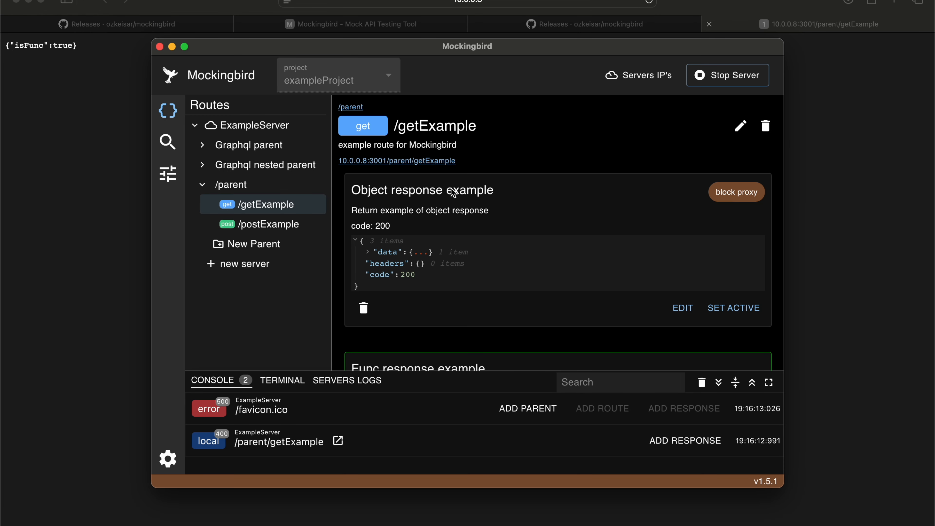
{"action": "left_click", "coordinate": [745, 309]}
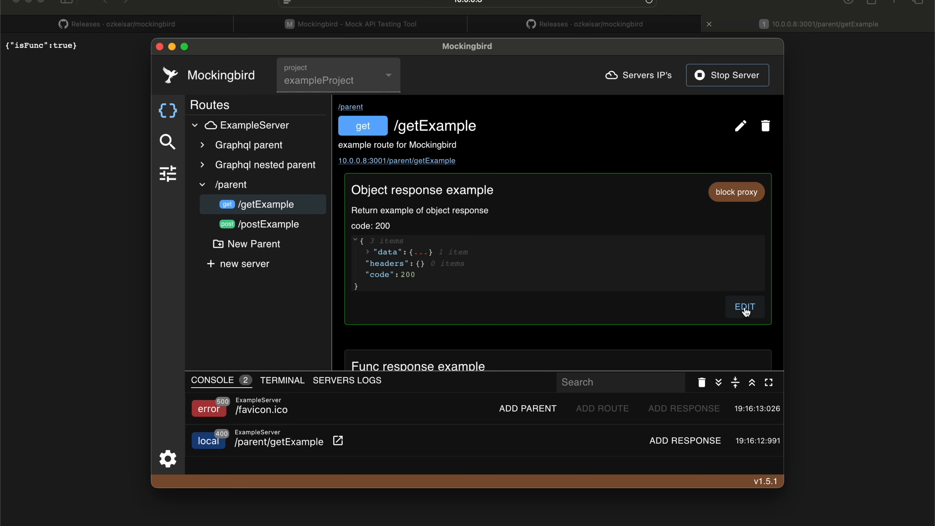
{"action": "left_click", "coordinate": [433, 163]}
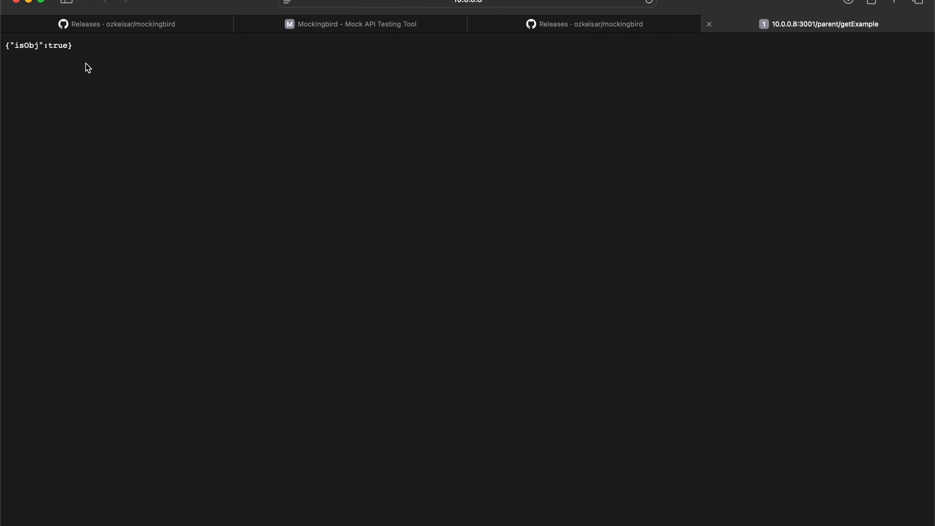
Step: Switch back to Mockingbird, set isObj to false in the Object response example of /getExample, and reopen the route's URL
{"action": "key", "text": "super+Tab"}
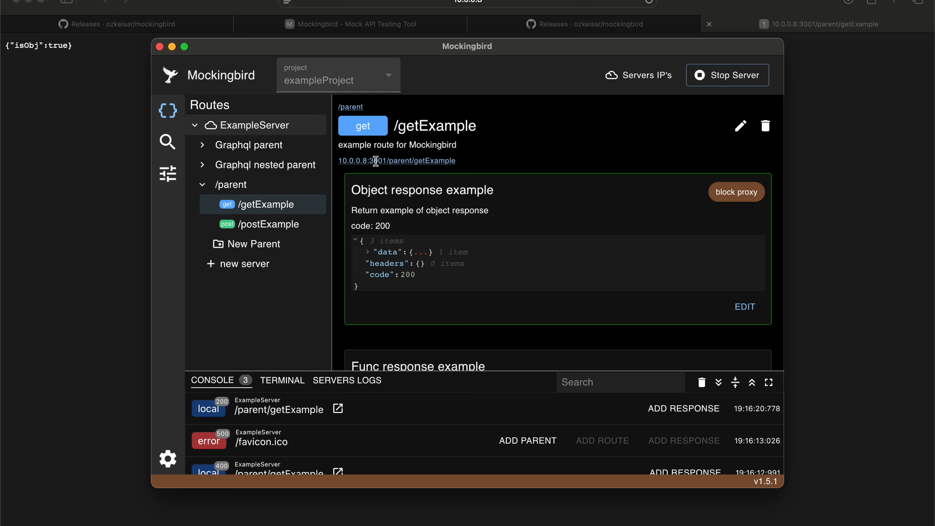
{"action": "left_click", "coordinate": [742, 307]}
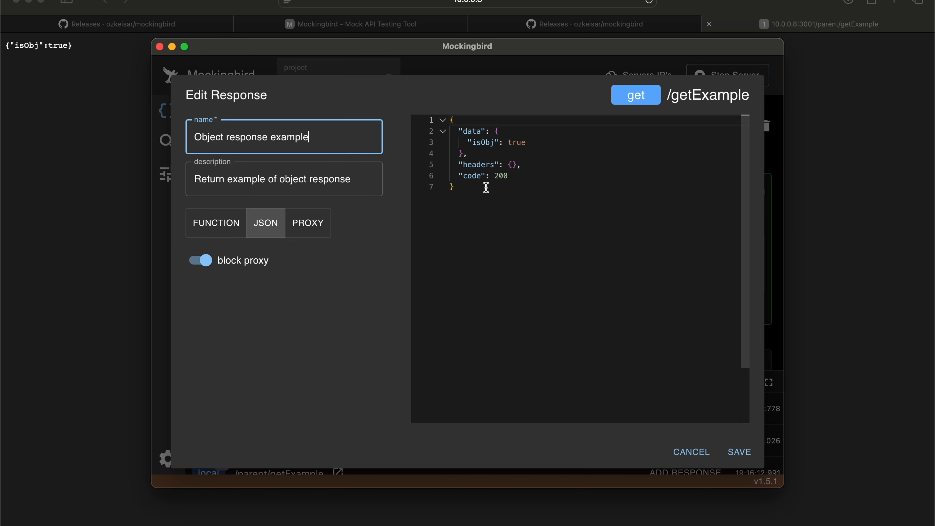
{"action": "double_click", "coordinate": [519, 143]}
{"action": "type", "text": "false"}
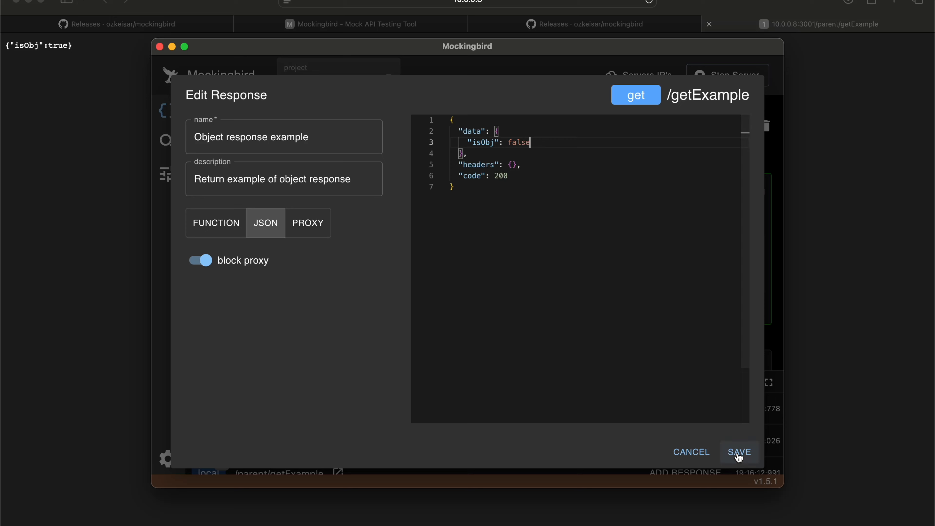
{"action": "left_click", "coordinate": [739, 457]}
{"action": "left_click", "coordinate": [423, 169]}
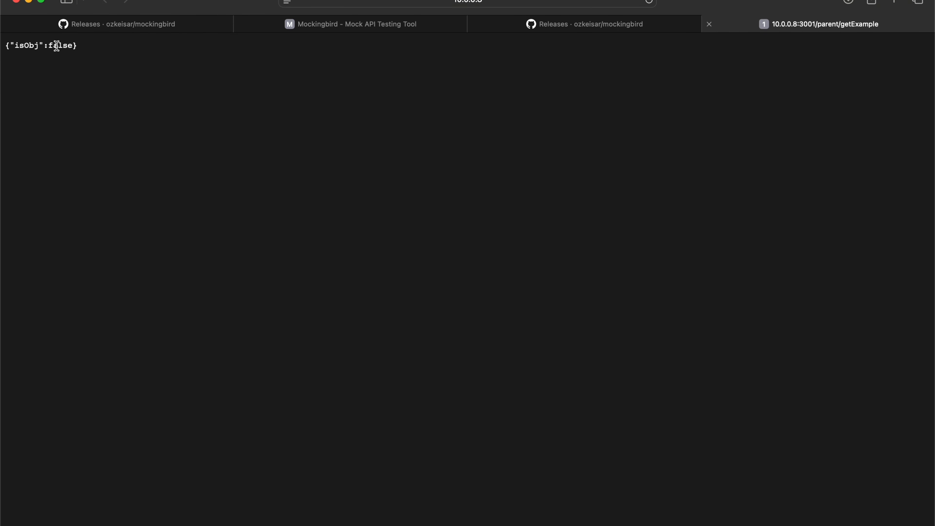
Step: Return to Mockingbird and add a JSON response named test to /getExample with data {"message":"hello world"}
{"action": "key", "text": "super+Tab"}
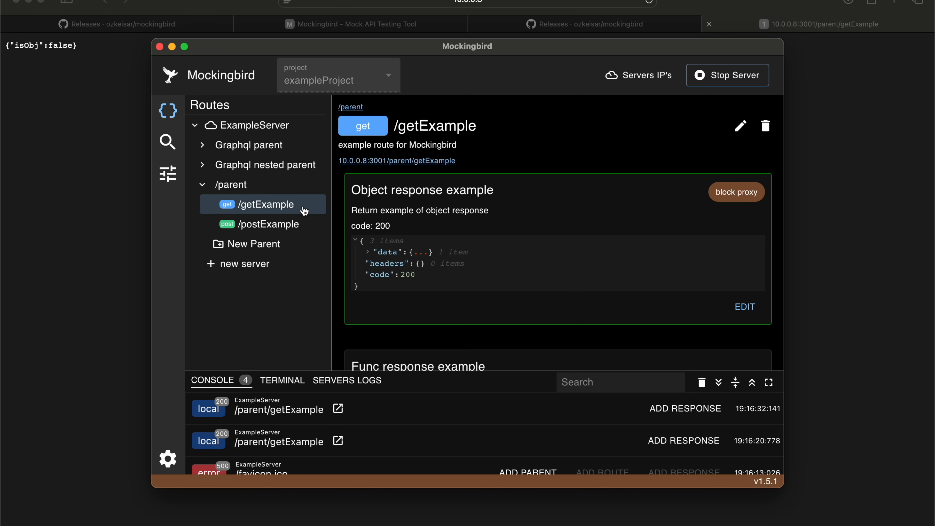
{"action": "scroll", "coordinate": [546, 282], "scroll_direction": "down", "scroll_amount": 10}
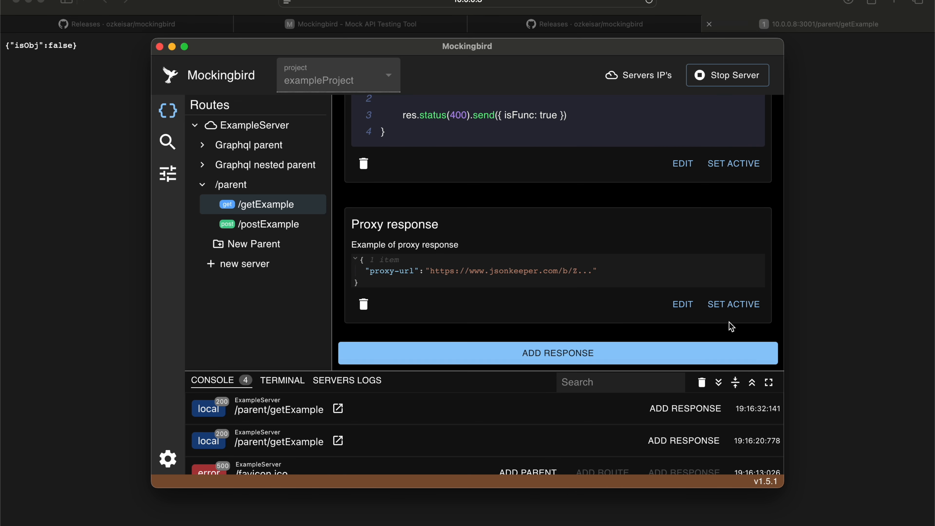
{"action": "left_click", "coordinate": [678, 353]}
{"action": "left_click", "coordinate": [499, 142]}
{"action": "type", "text": "\""}
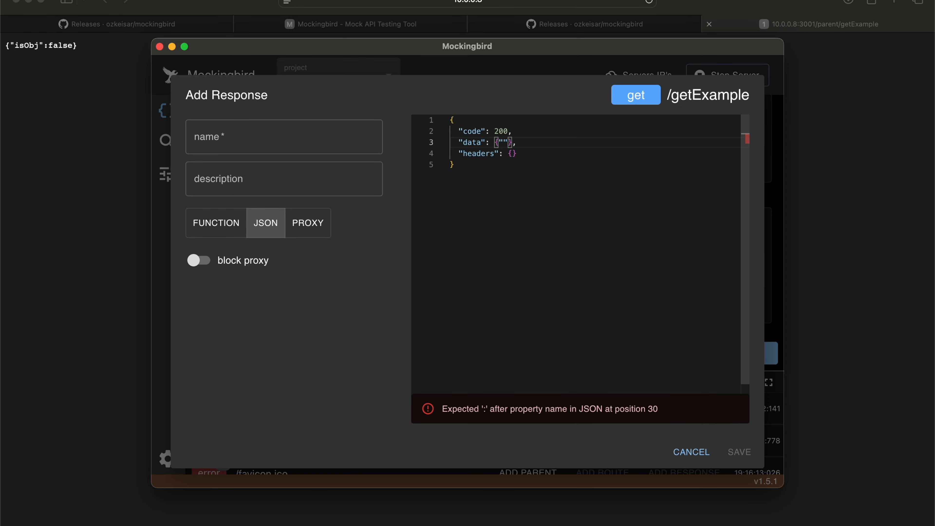
{"action": "type", "text": "message\""}
{"action": "type", "text": ":\"he"}
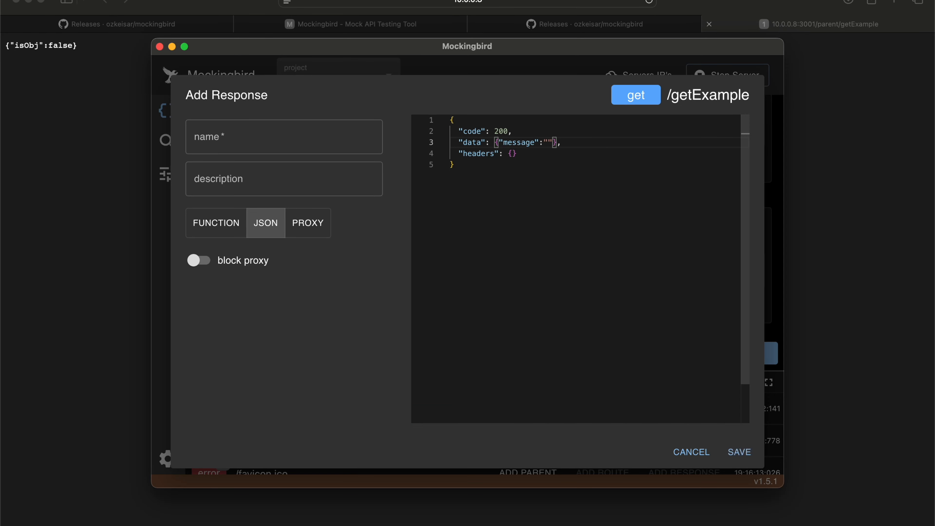
{"action": "type", "text": "llo world"}
{"action": "left_click", "coordinate": [293, 131]}
{"action": "type", "text": "test"}
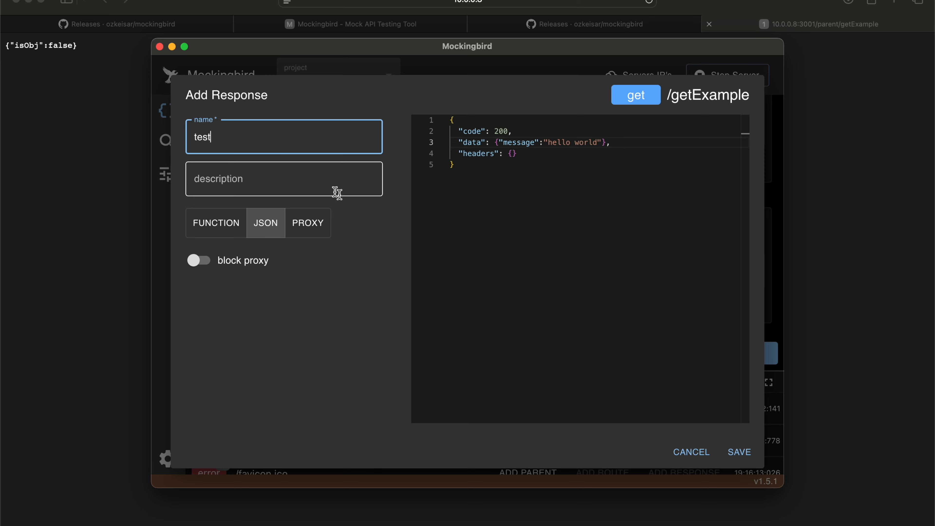
{"action": "left_click", "coordinate": [733, 454]}
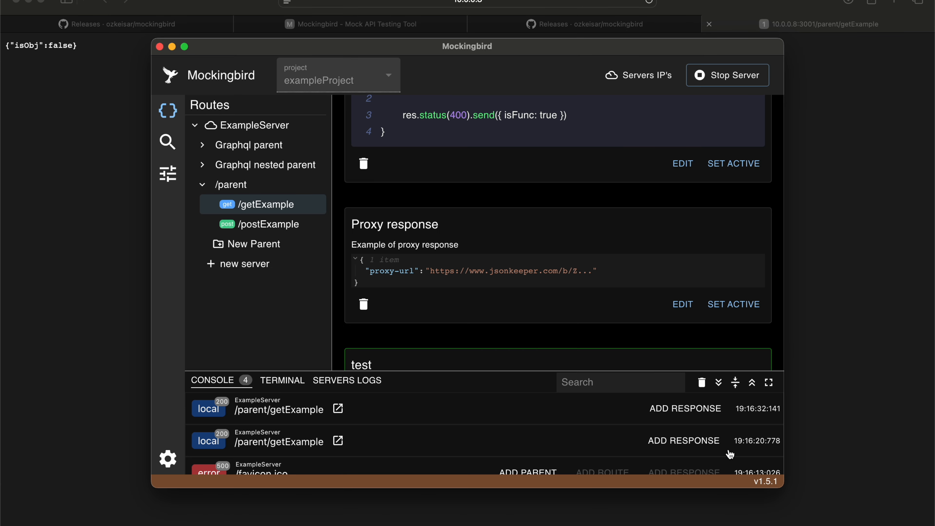
Step: Review the test response and visit the /getExample URL in the browser to check the returned message
{"action": "scroll", "coordinate": [557, 226], "scroll_direction": "down", "scroll_amount": 5}
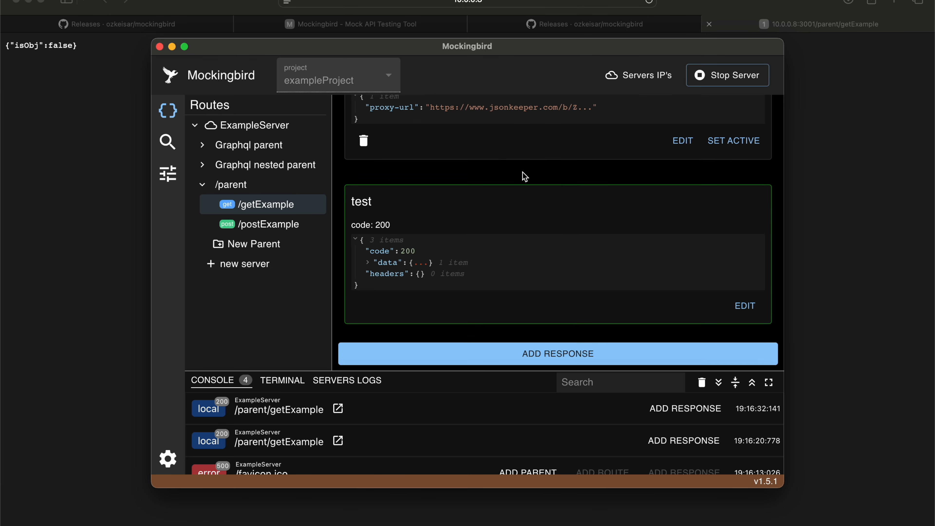
{"action": "scroll", "coordinate": [418, 159], "scroll_direction": "up", "scroll_amount": 5}
{"action": "left_click", "coordinate": [412, 159]}
{"action": "left_click_drag", "start_coordinate": [14, 45], "coordinate": [120, 46]}
{"action": "left_click", "coordinate": [123, 46]}
Step: Switch back to Mockingbird, enlarge the console, and examine the metadata, request and response details of the latest /parent/getExample entry
{"action": "key", "text": "super+Tab"}
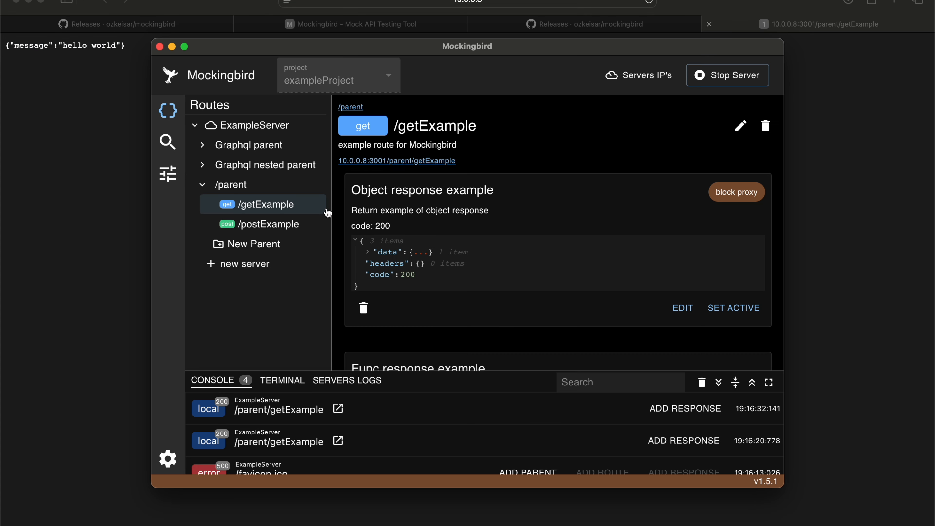
{"action": "left_click_drag", "start_coordinate": [478, 371], "coordinate": [477, 267]}
{"action": "left_click", "coordinate": [260, 313]}
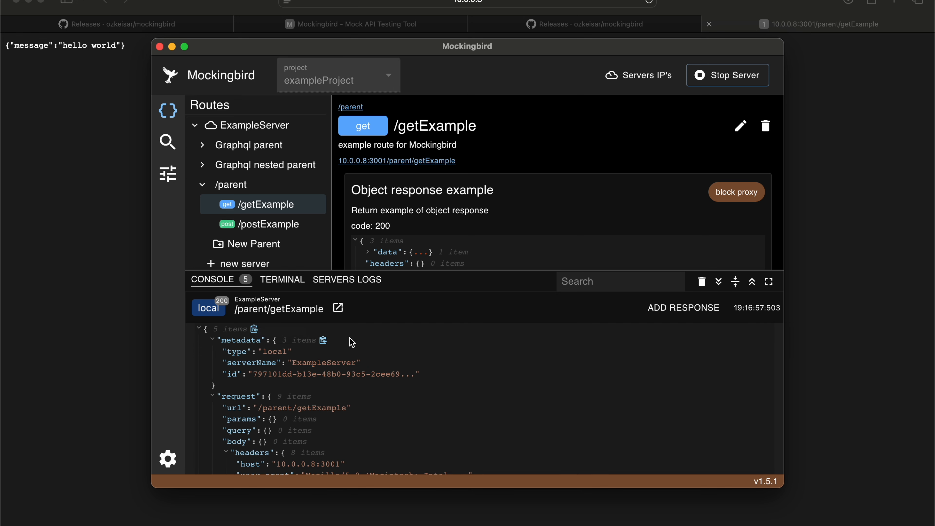
{"action": "scroll", "coordinate": [352, 342], "scroll_direction": "down", "scroll_amount": 5}
{"action": "scroll", "coordinate": [352, 342], "scroll_direction": "up", "scroll_amount": 4}
{"action": "scroll", "coordinate": [351, 342], "scroll_direction": "down", "scroll_amount": 10}
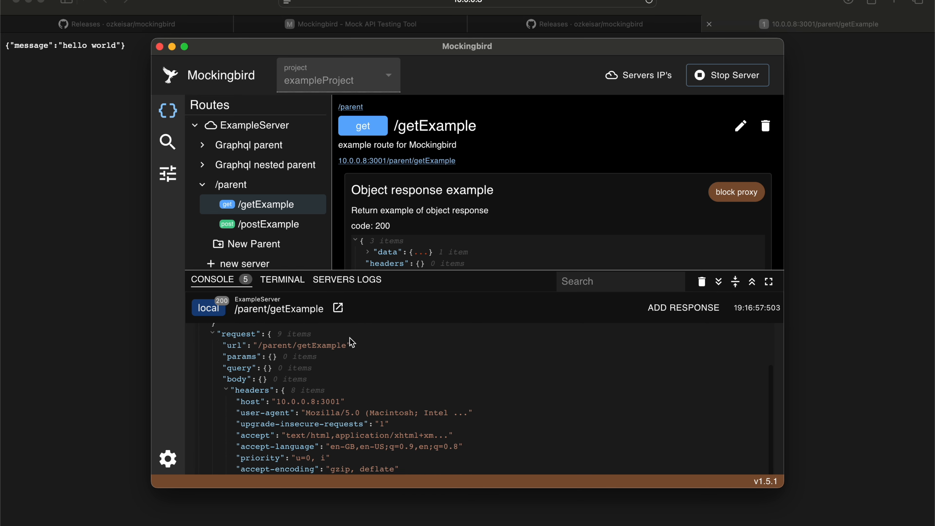
{"action": "scroll", "coordinate": [352, 342], "scroll_direction": "down", "scroll_amount": 10}
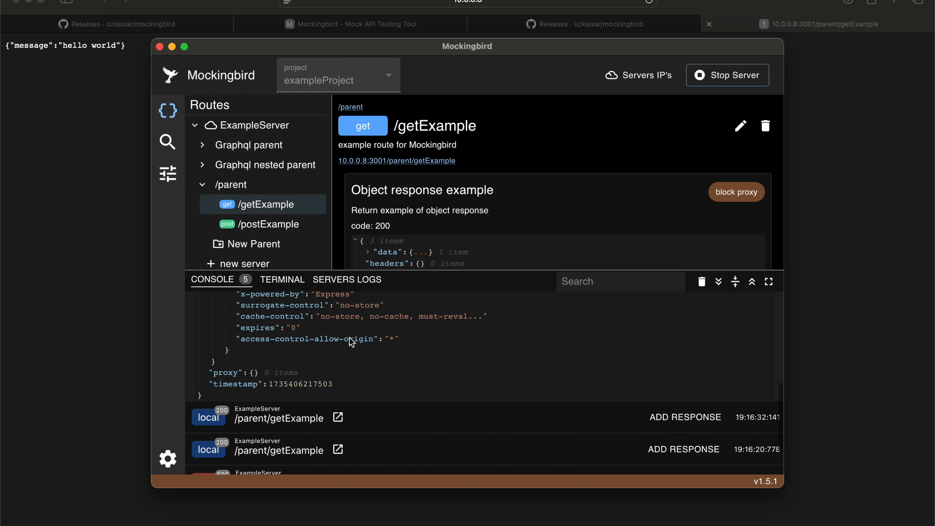
Step: Open the /postExample route and jump back to /getExample from its latest console entry
{"action": "left_click", "coordinate": [278, 223]}
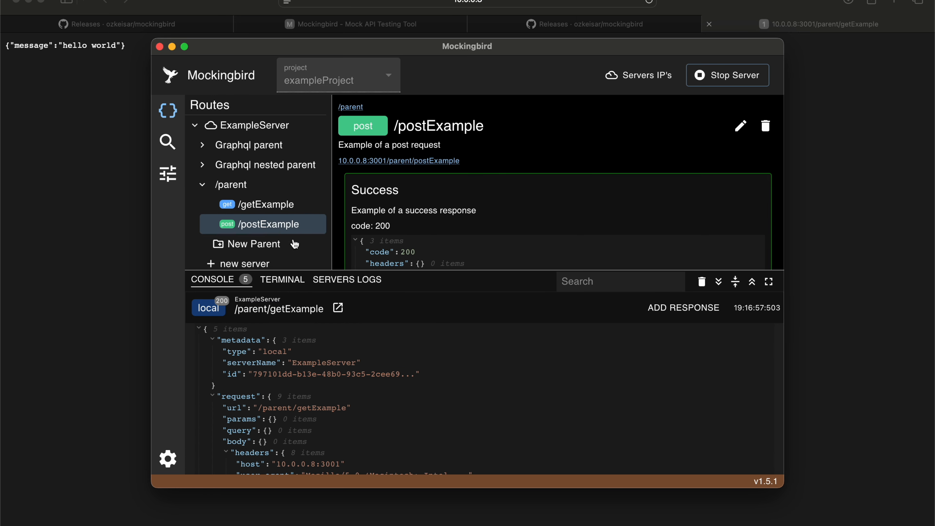
{"action": "left_click", "coordinate": [338, 308]}
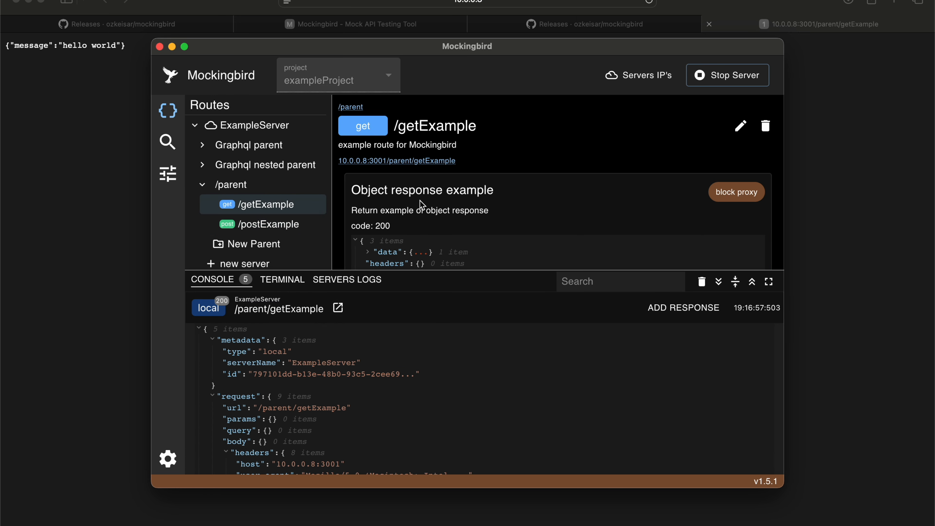
Step: Reduce the console's height and stop the project's mock server
{"action": "left_click_drag", "start_coordinate": [428, 270], "coordinate": [417, 323]}
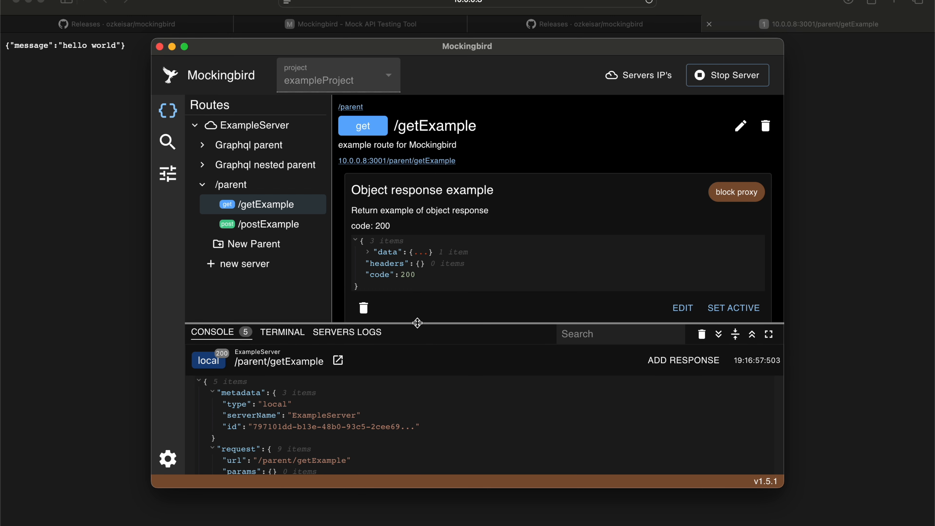
{"action": "left_click", "coordinate": [714, 79]}
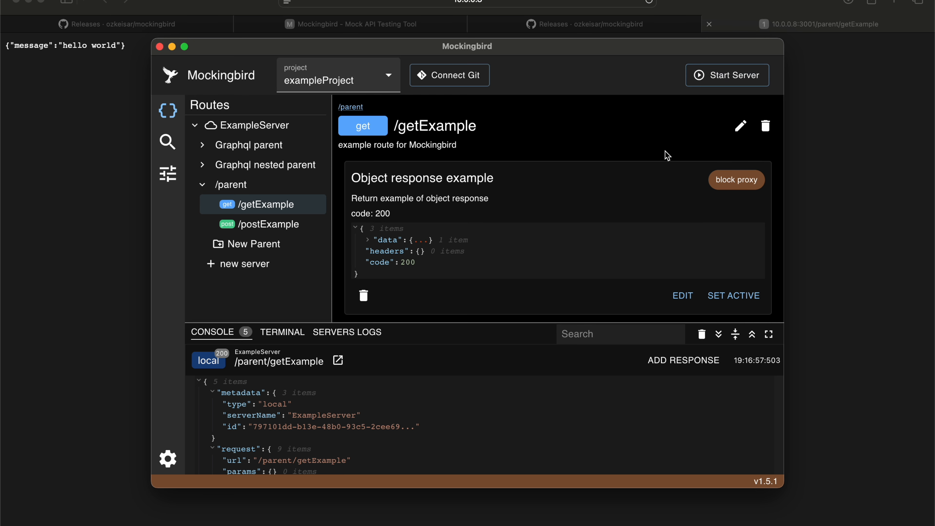